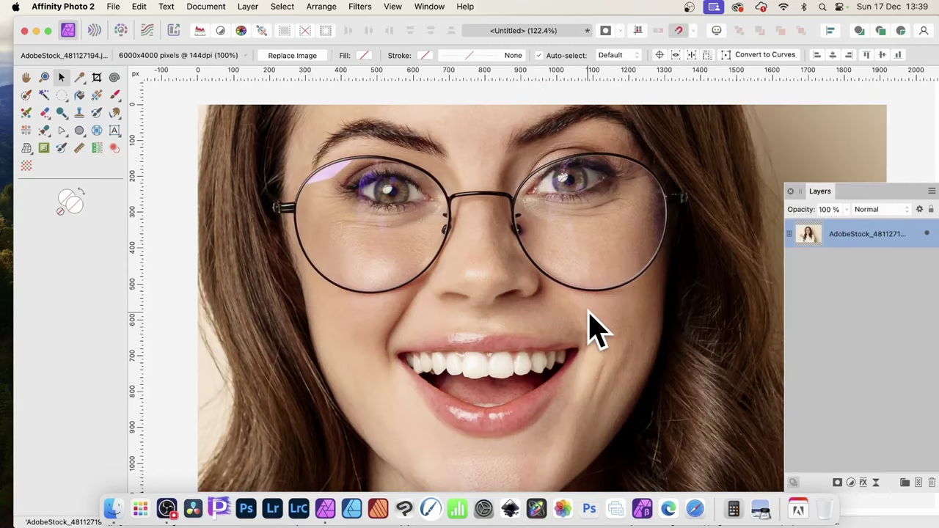
- Open the shape tool group flyout in the Tools panel
left_click(79, 129)
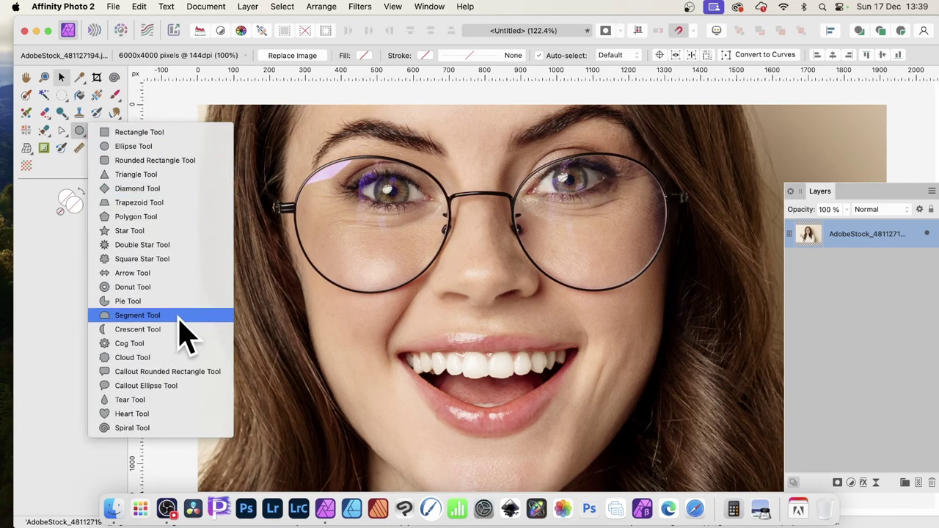
- Draw a black ellipse over the nose and apply a 17.9 px Gaussian Blur to it
left_click(169, 151)
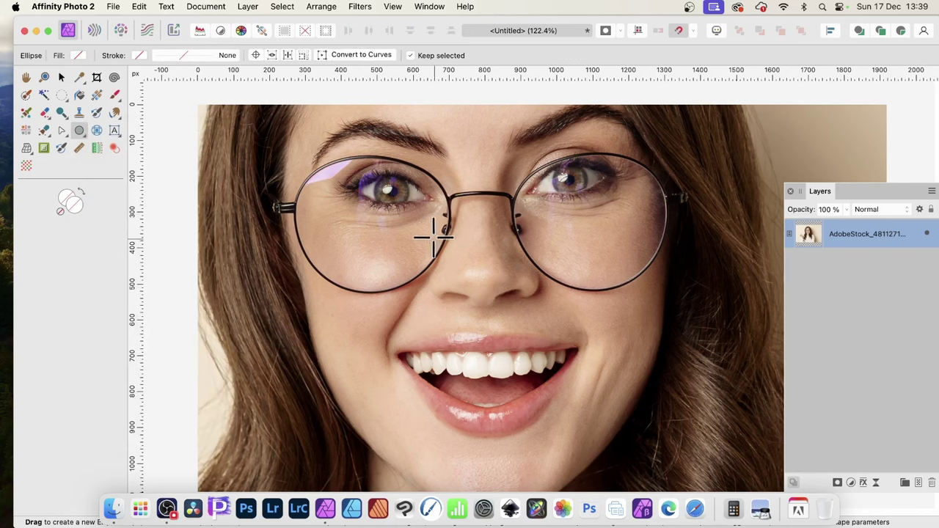
left_click_drag(433, 236, 492, 299)
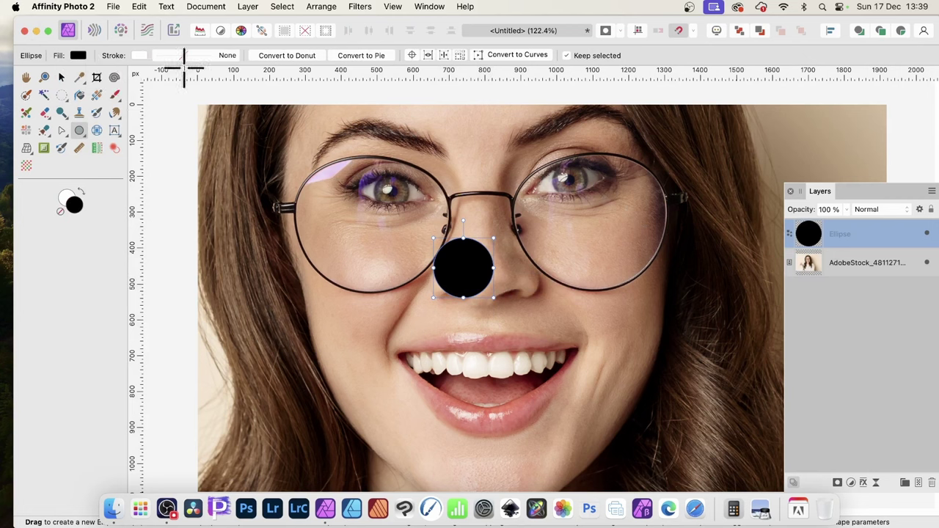
left_click(360, 8)
mouse_move(356, 50)
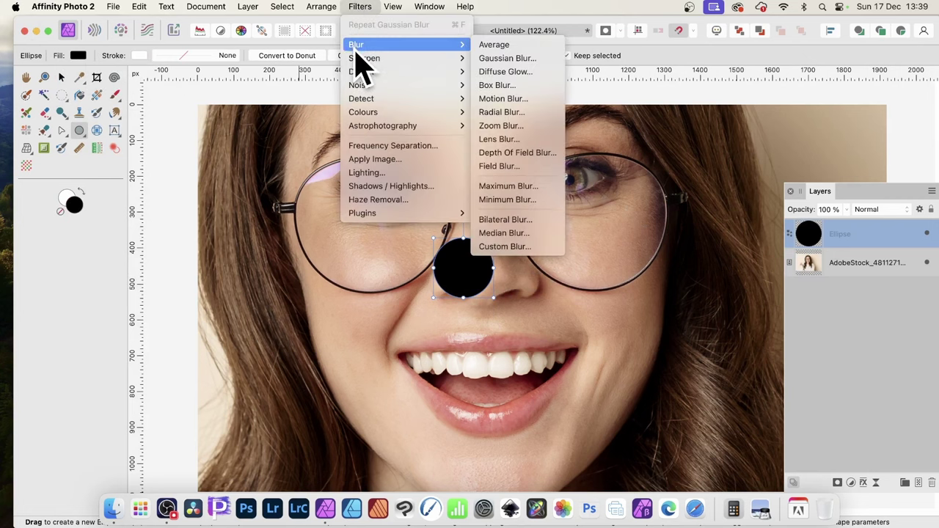
left_click(539, 58)
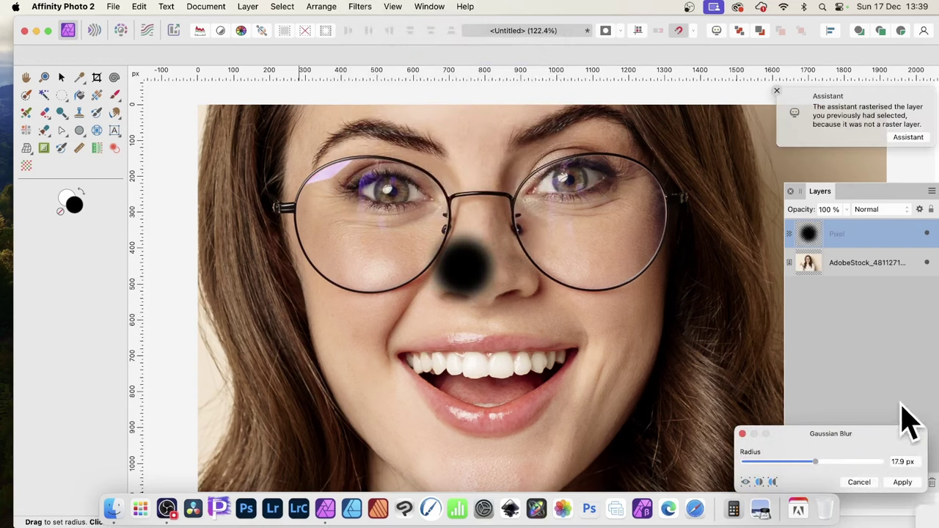
left_click(902, 482)
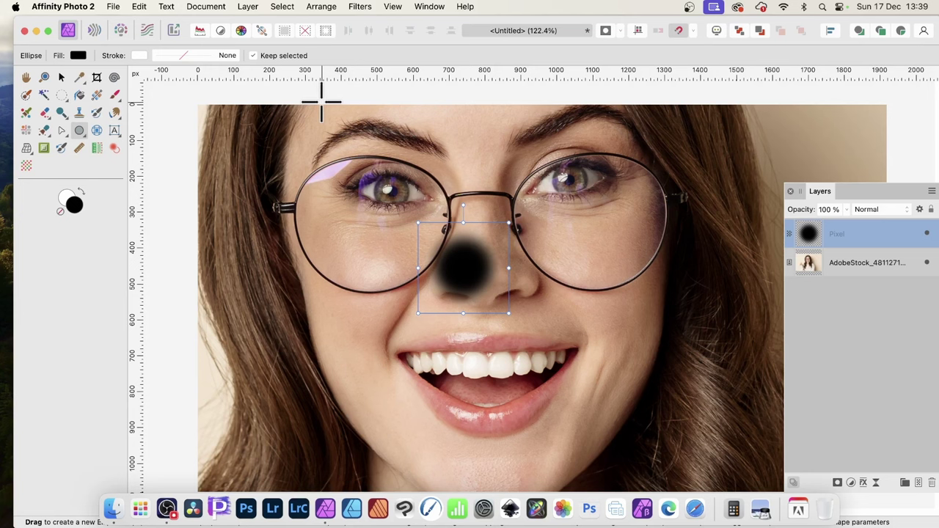
- Create a Pattern Layer from Selection of the blurred dot and delete the original Pixel layer
left_click(257, 6)
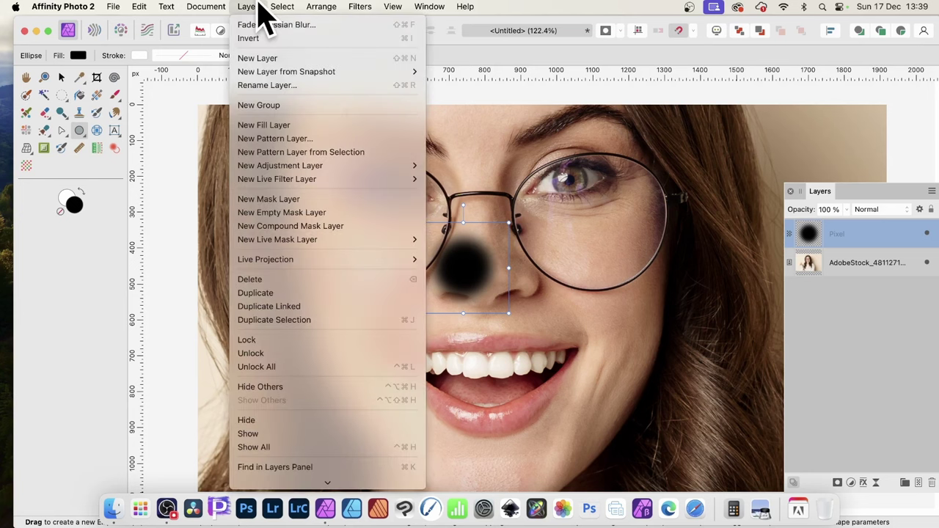
left_click(292, 154)
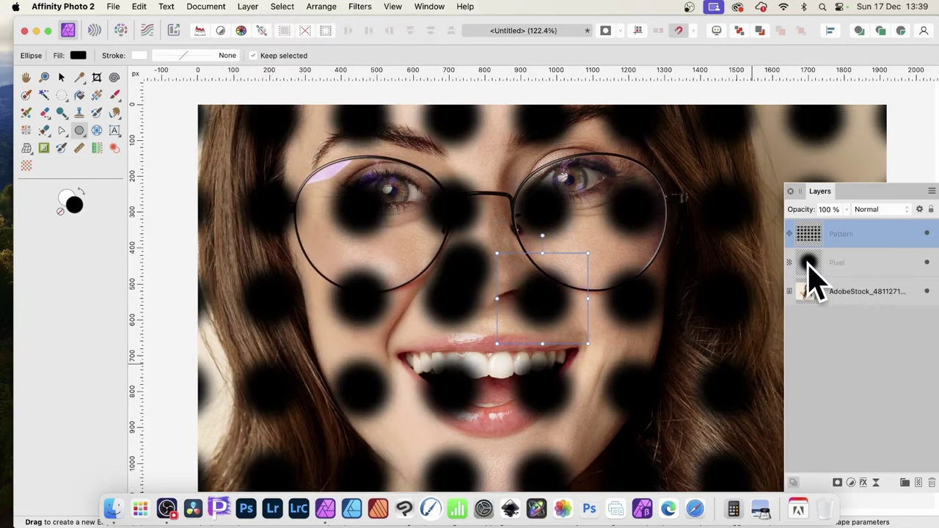
left_click(810, 273)
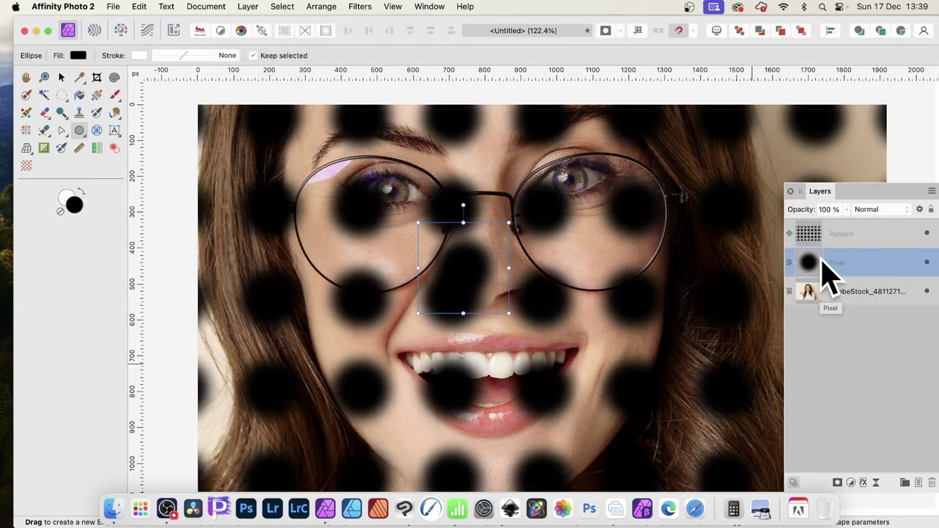
key("Delete")
- Set the Pattern layer to Mask to Below so it masks the portrait
left_click(849, 233)
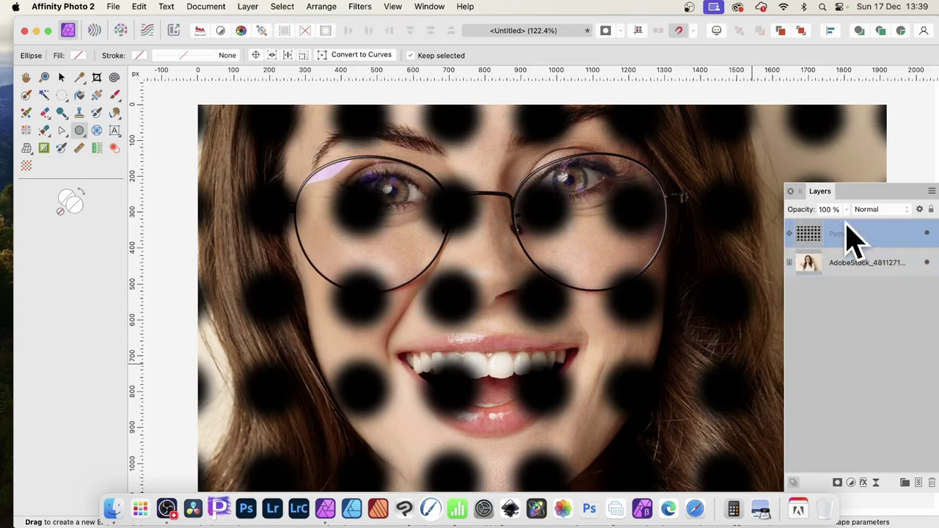
right_click(865, 246)
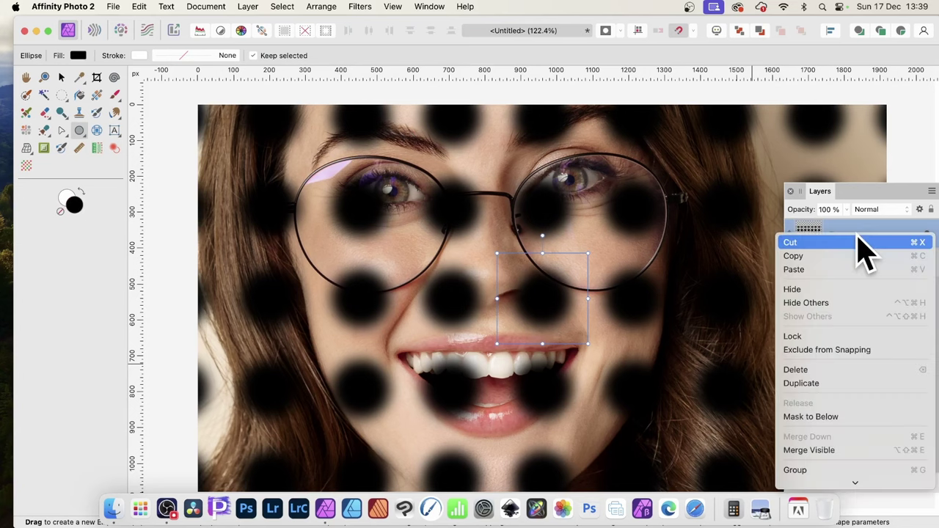
left_click(810, 417)
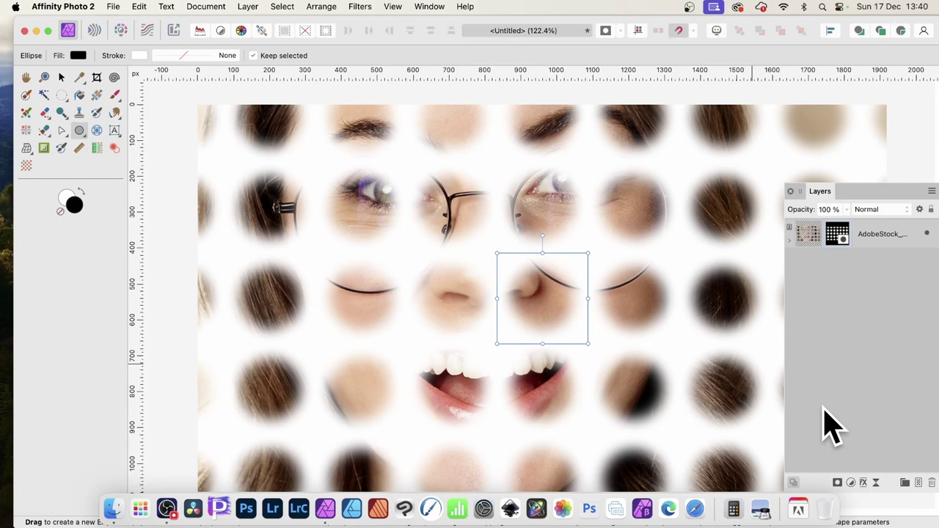
- Enable Bevel / Emboss on the masked portrait with a 41.3 px radius
left_click(808, 236)
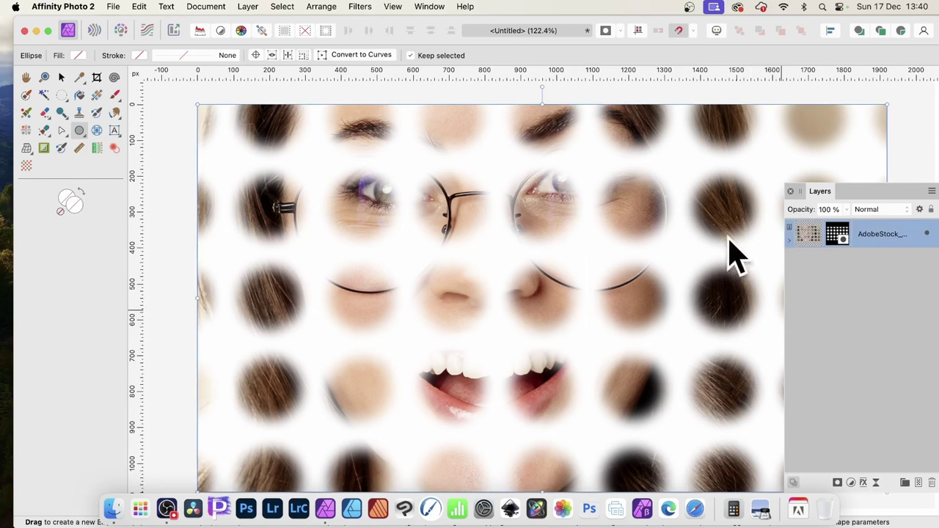
left_click_drag(875, 193, 805, 148)
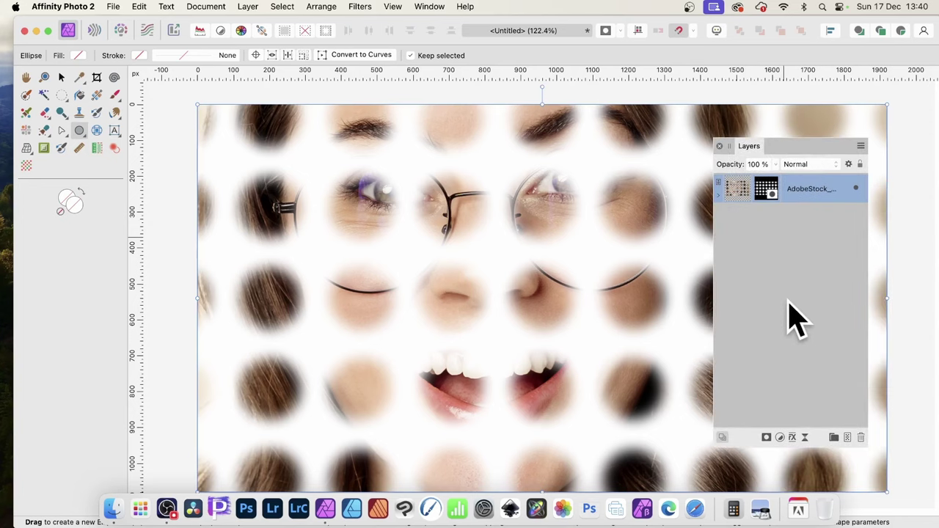
left_click(792, 437)
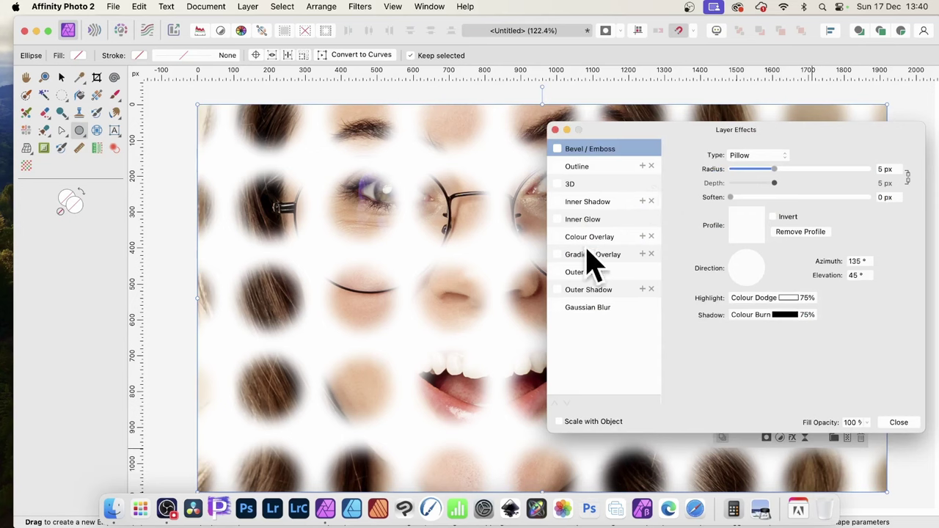
left_click(557, 150)
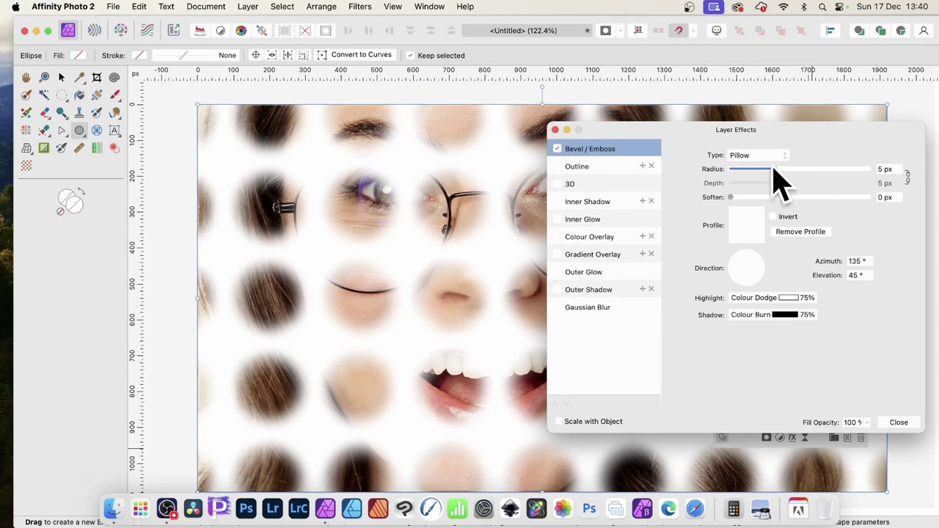
left_click_drag(774, 169, 839, 170)
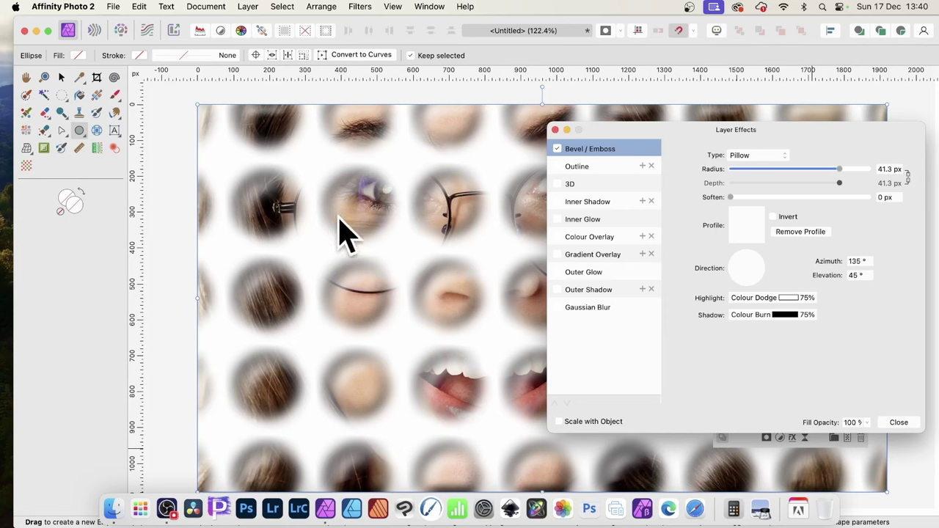
- Try the Emboss and Outer bevel types, then return to Pillow
left_click(750, 156)
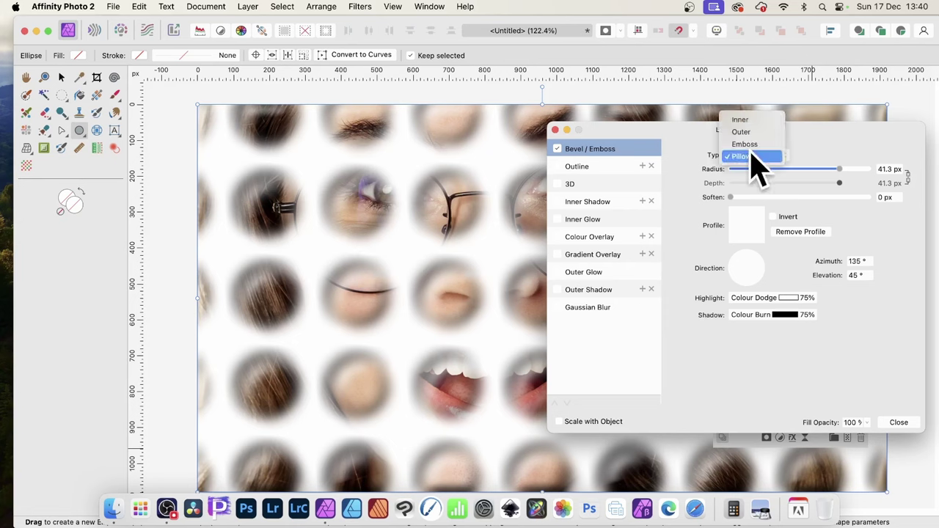
left_click(744, 144)
left_click(751, 157)
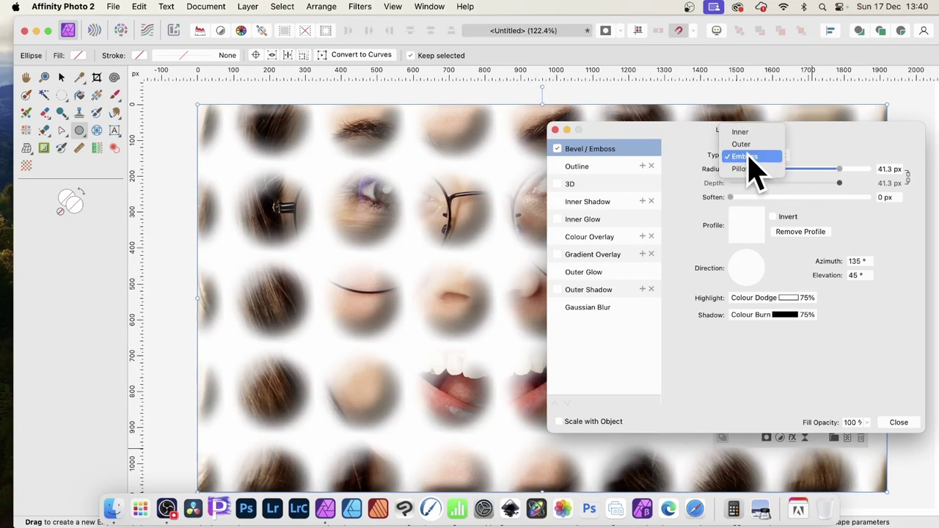
left_click(747, 146)
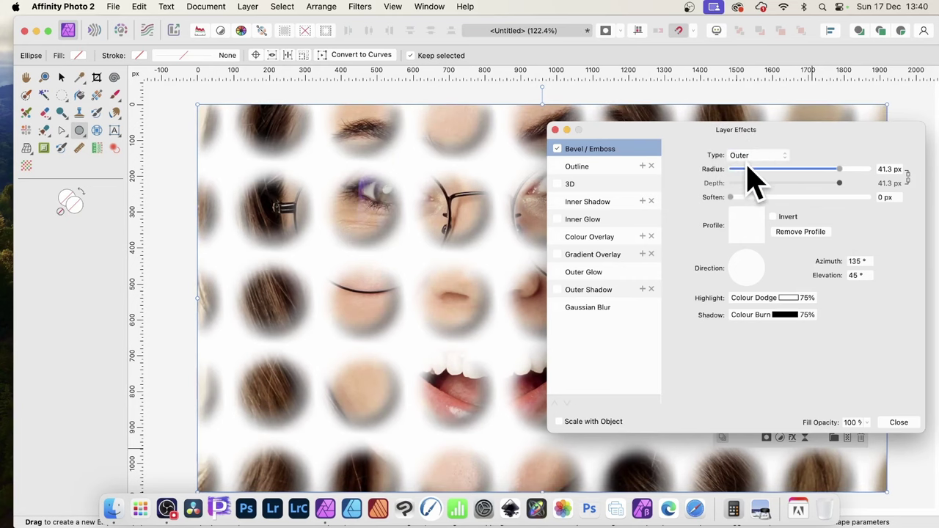
left_click(750, 155)
left_click(750, 183)
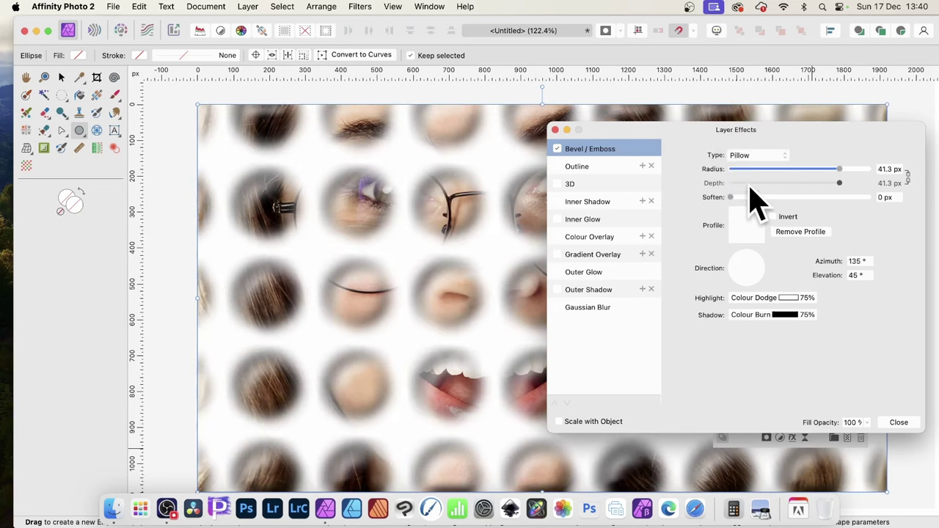
- Try standard bevel profiles, remove the profile, and set lighting to azimuth -149.9°, elevation 23.7°
left_click(748, 224)
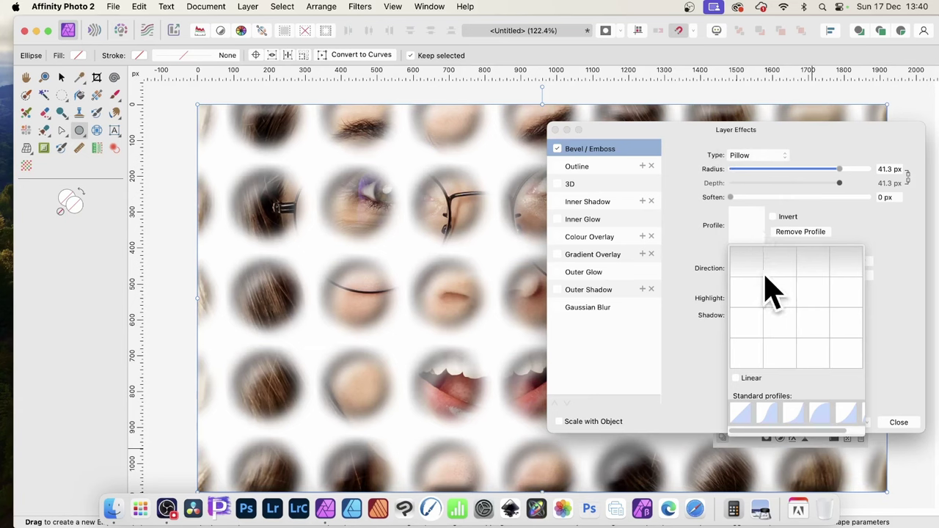
left_click(766, 416)
left_click(792, 414)
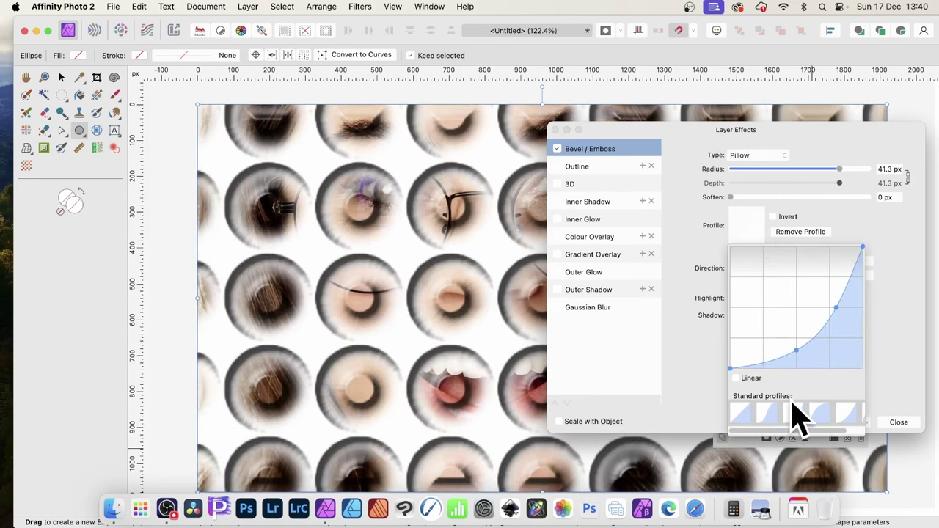
left_click(808, 236)
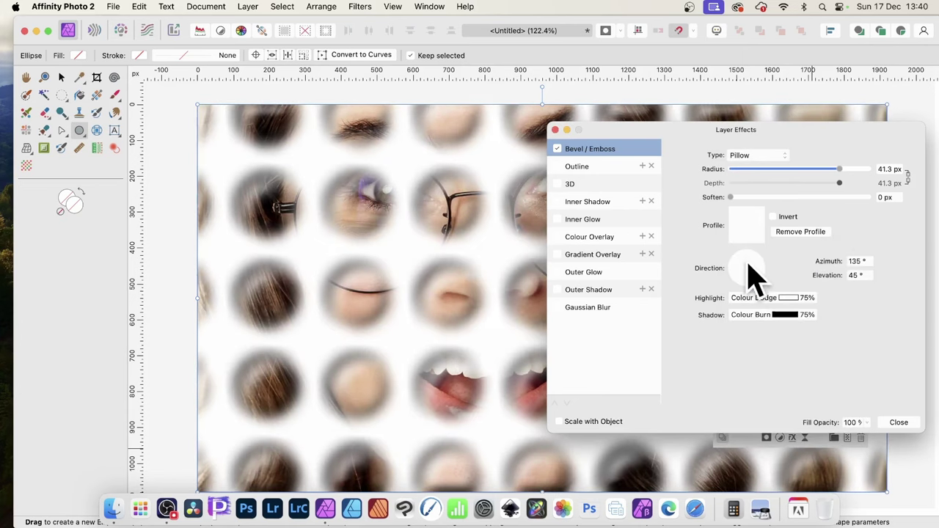
mouse_move(747, 272)
left_mouse_down()
mouse_move(769, 299)
mouse_move(735, 277)
left_mouse_up()
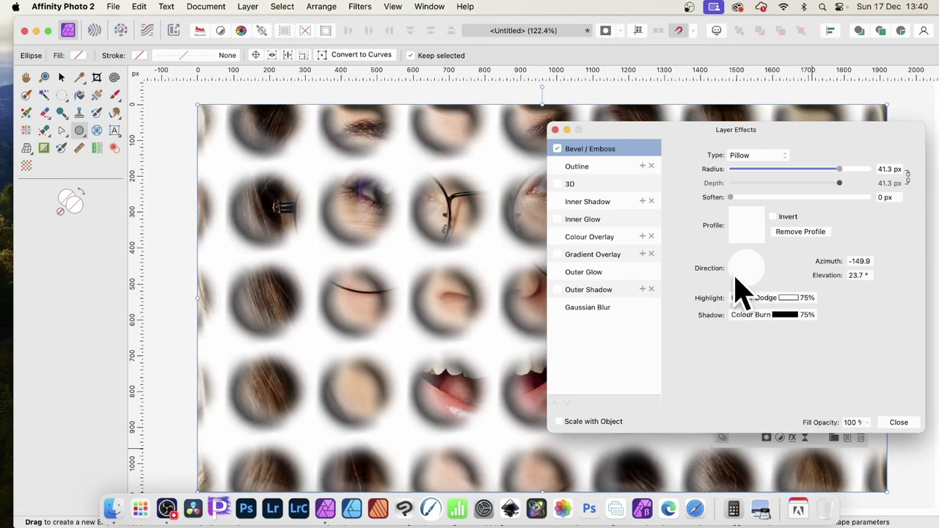
- Close Layer Effects and open Move / Duplicate with the Move Tool selected
left_click(896, 422)
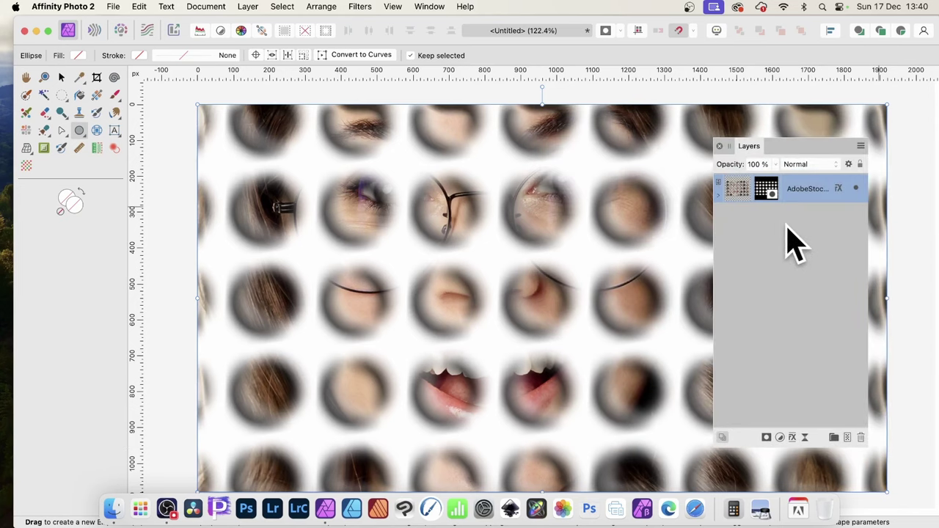
left_click(61, 77)
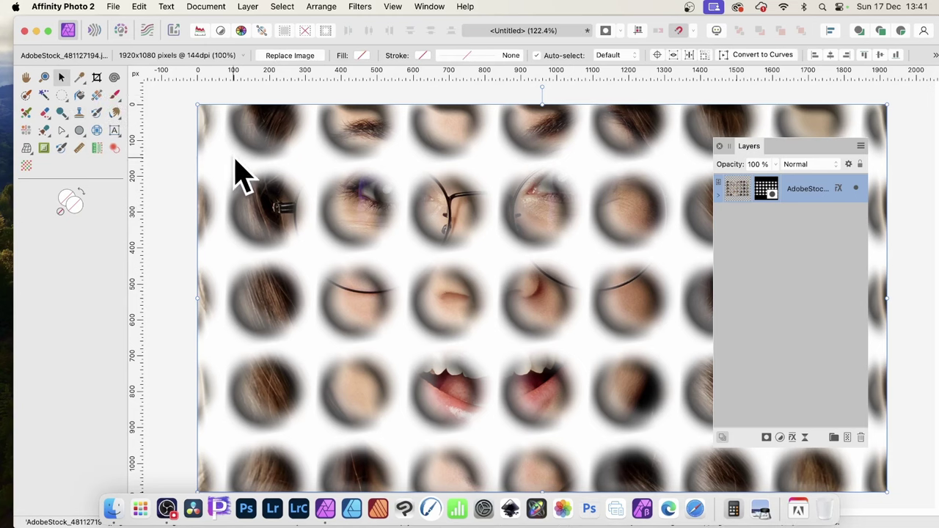
key("Return")
left_click_drag(803, 154, 576, 159)
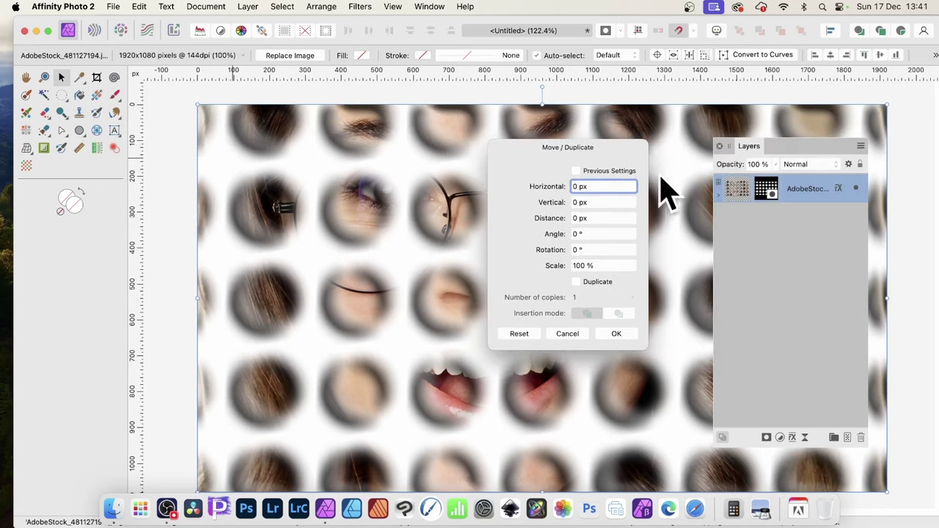
- Edit the Rotation value and tick Duplicate
left_click(587, 250)
left_click(587, 250)
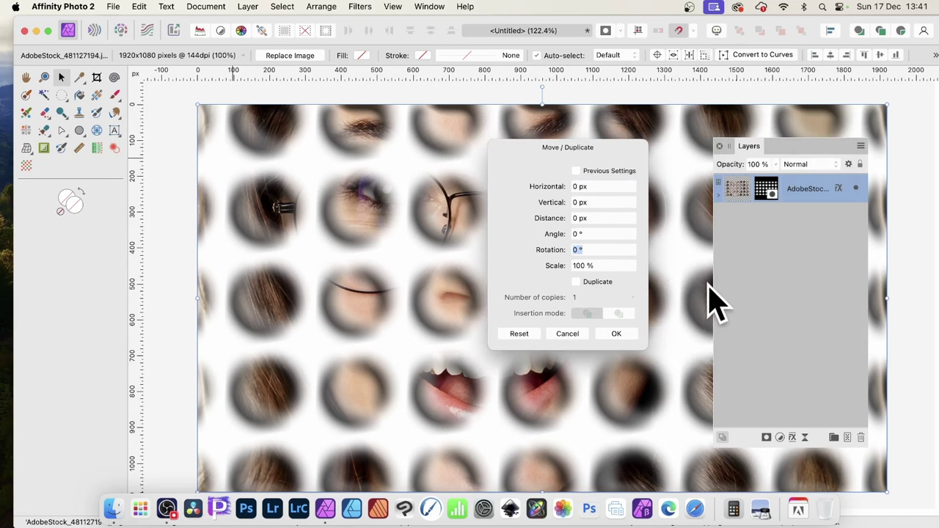
type("0")
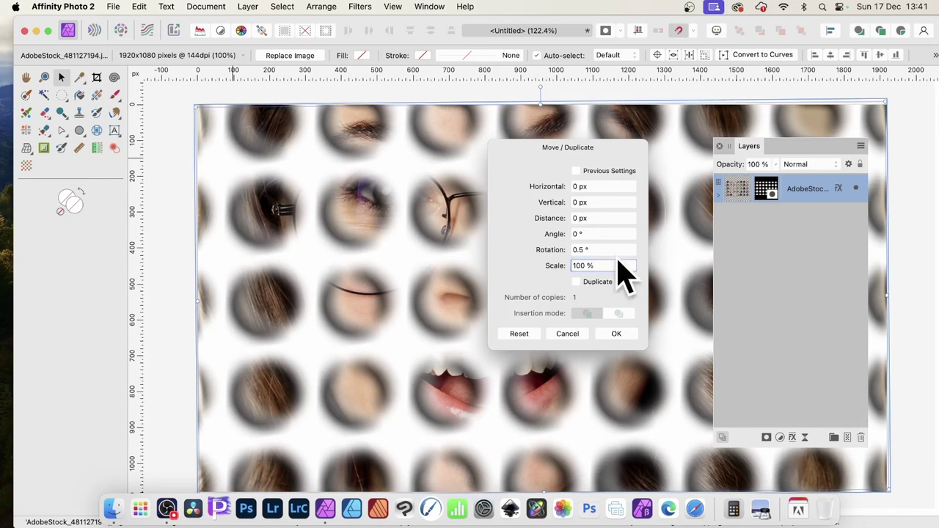
left_click(575, 281)
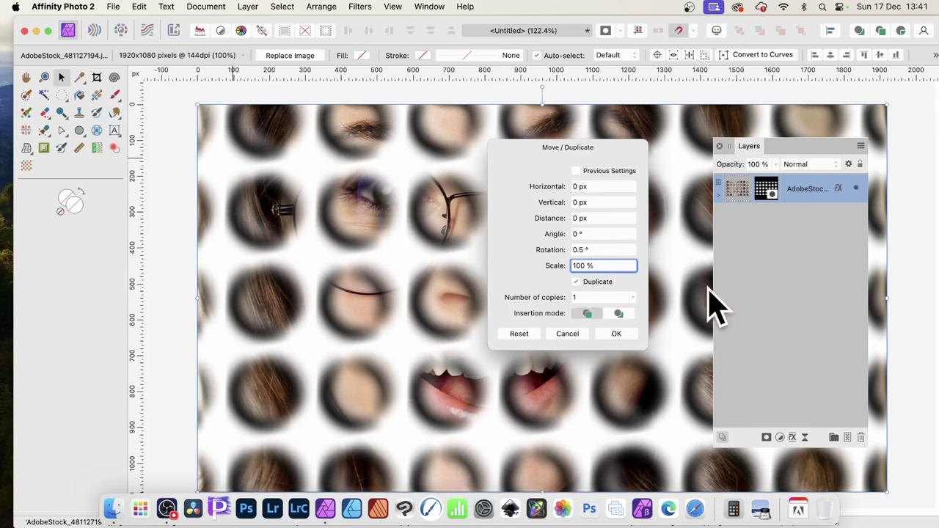
- Raise the copies to 32 and preview a 2° rotation before reselecting the value
scroll(528, 299, "up", 1)
scroll(534, 300, "up", 20)
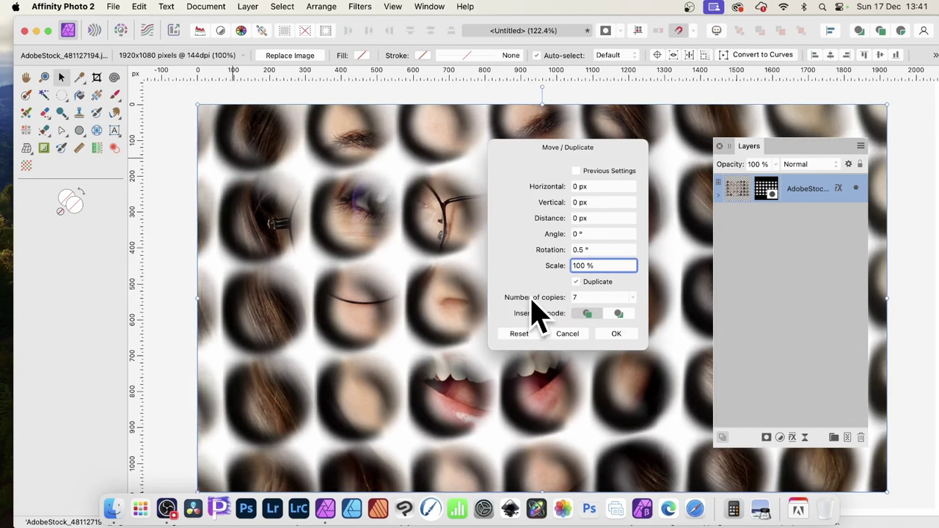
scroll(547, 308, "up", 1)
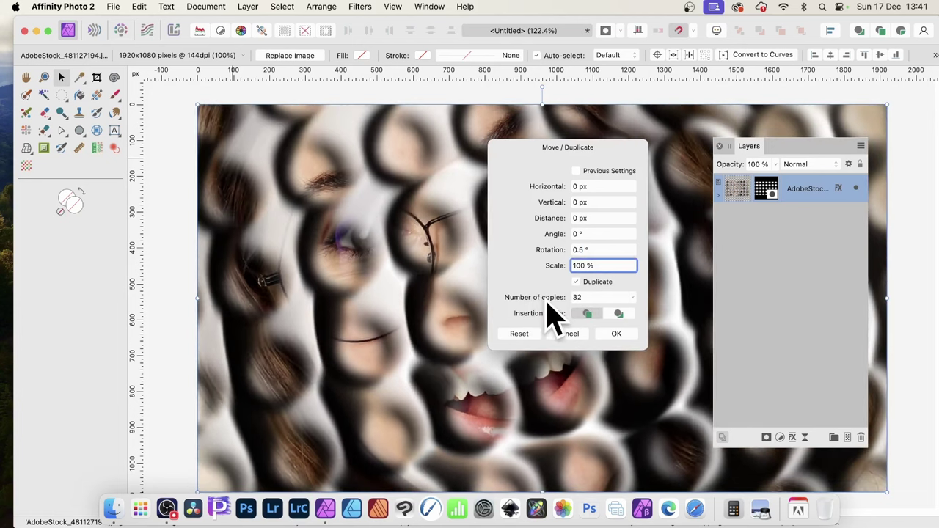
left_click_drag(557, 155, 778, 156)
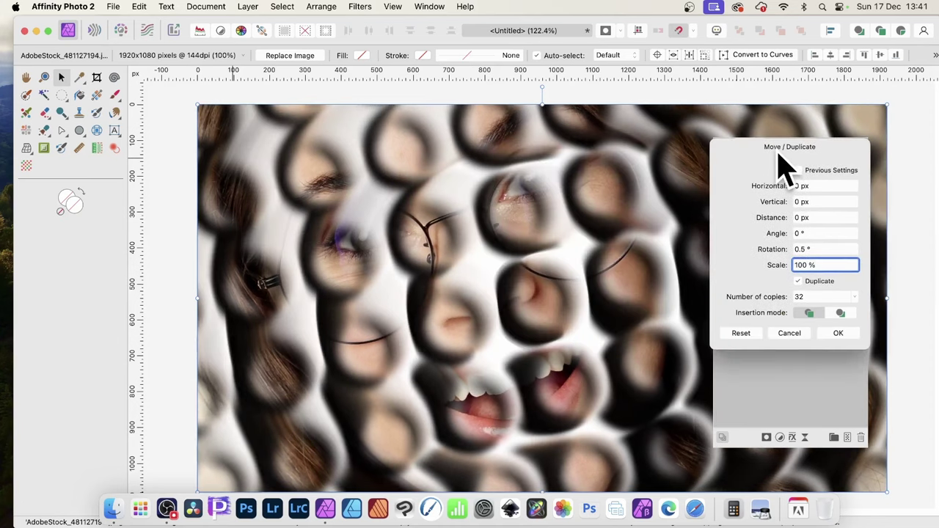
left_click(772, 249)
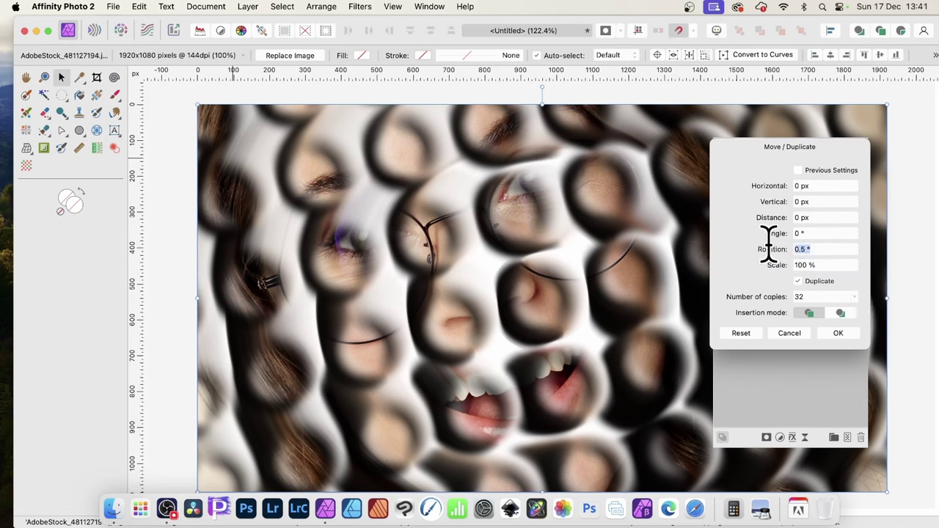
type("2")
key("Tab")
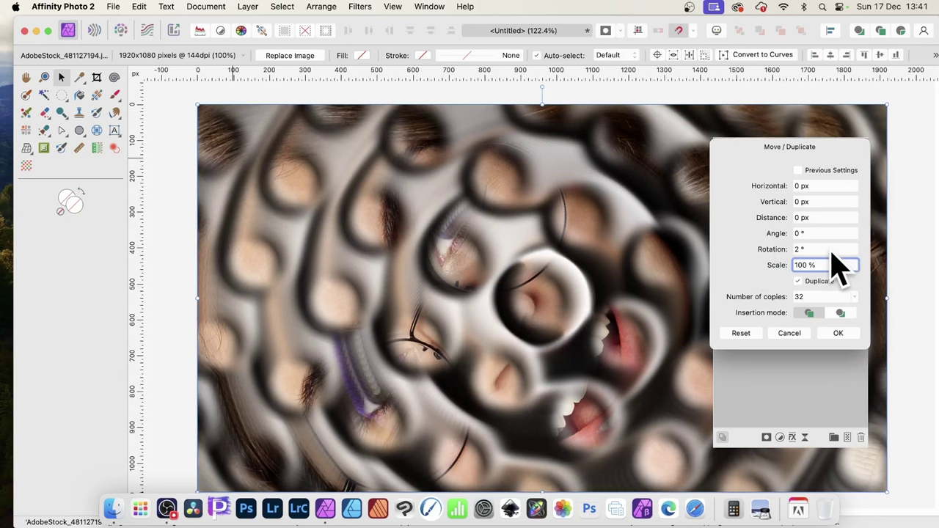
left_click(756, 247)
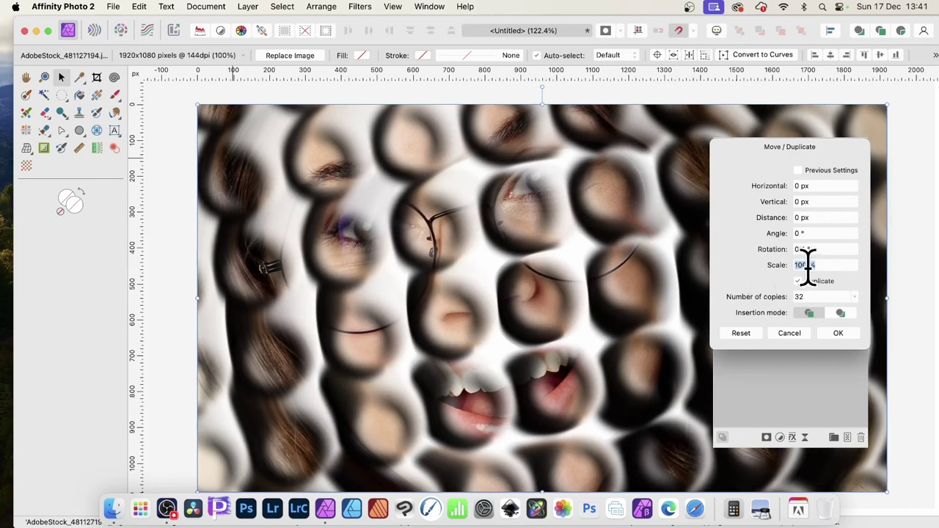
- Set the duplicate Scale to 98 %
left_click(804, 265)
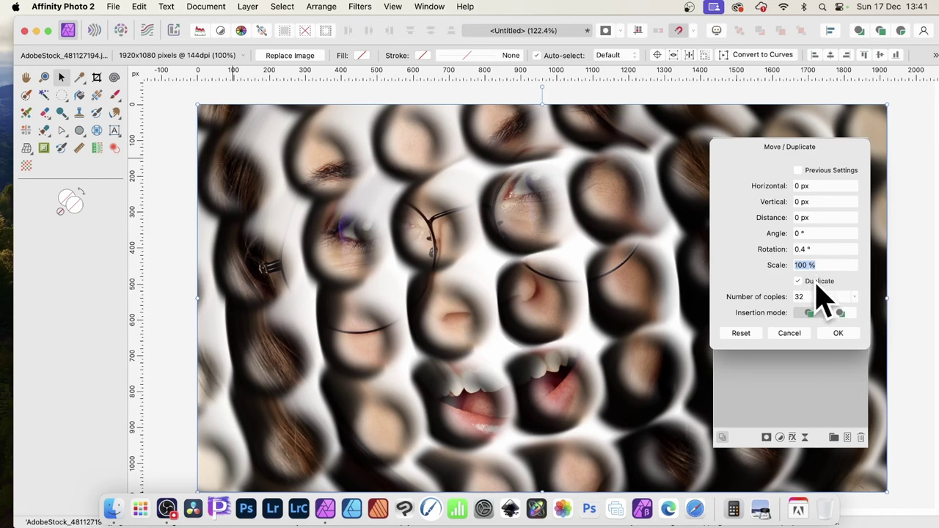
type("9")
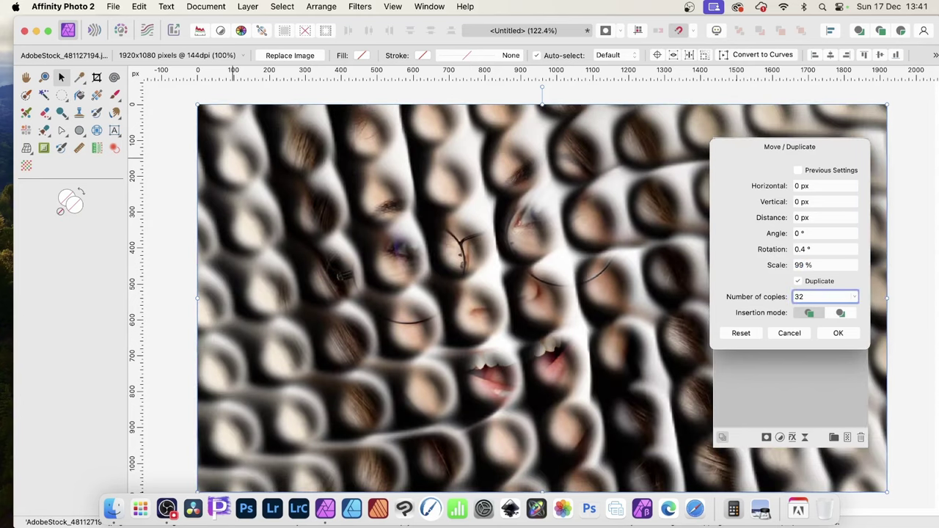
left_click(800, 265)
type("98")
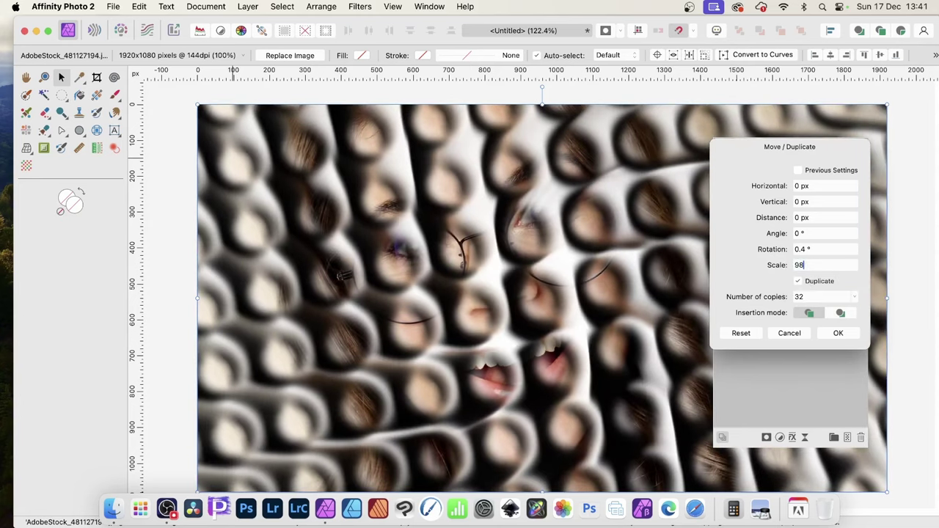
key("Tab")
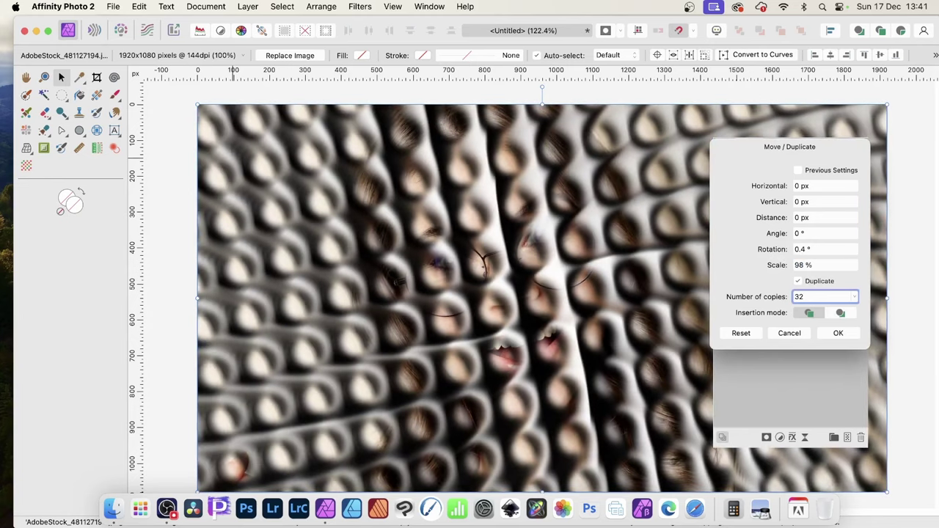
- Preview alternative scales of 96 %, 95 % and 99 %
left_click(779, 265)
type("96")
key("Tab")
left_click(780, 265)
type("95")
key("Tab")
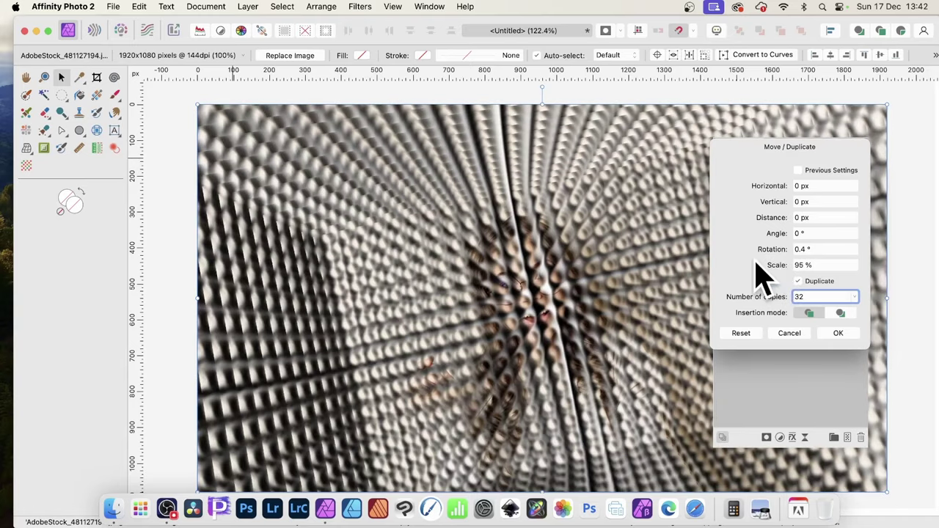
left_click(780, 265)
type("99")
key("Tab")
- Switch to Insert new items in front and refresh the preview
left_click(789, 264)
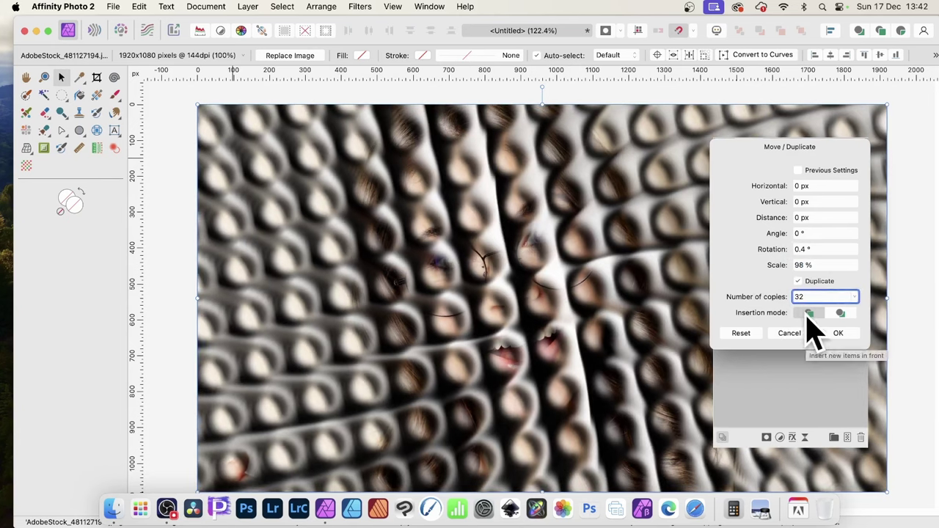
left_click(808, 314)
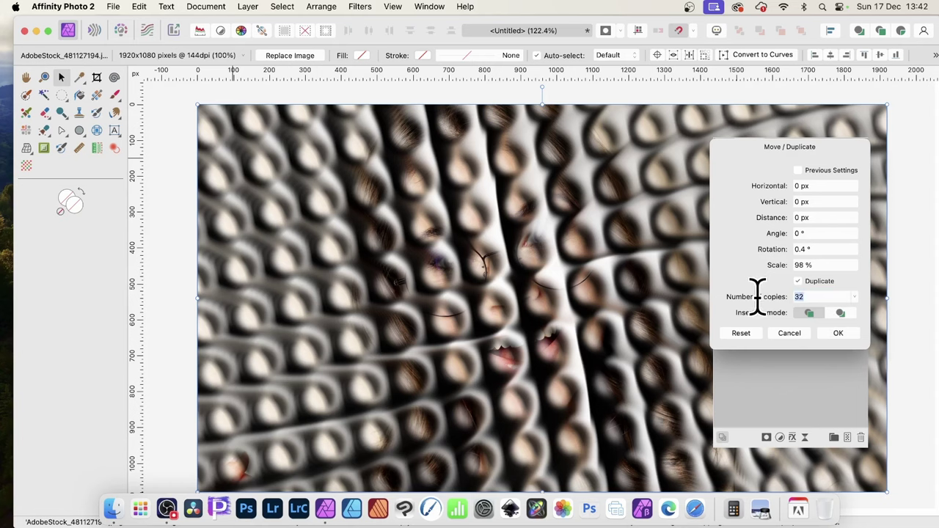
key("Tab")
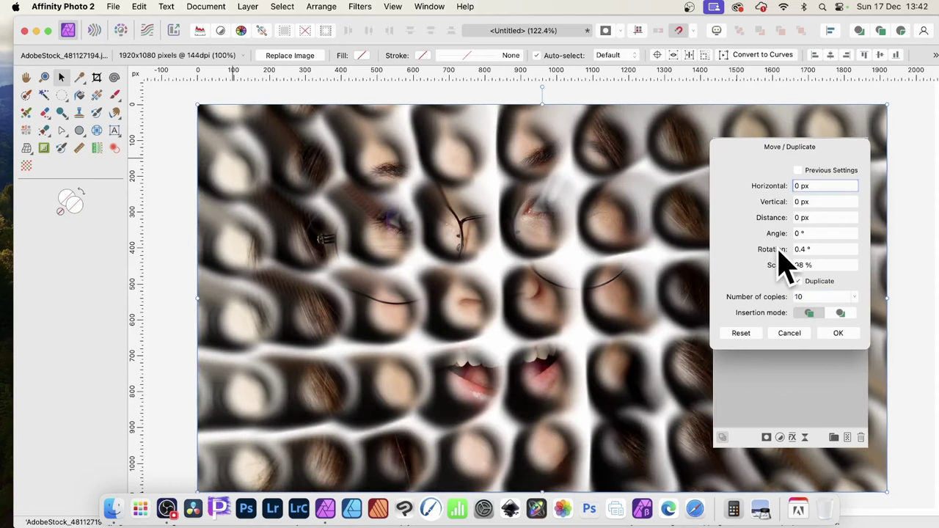
- Commit the duplicates, select all 11 portrait layers, and open Layer Effects
left_click(838, 334)
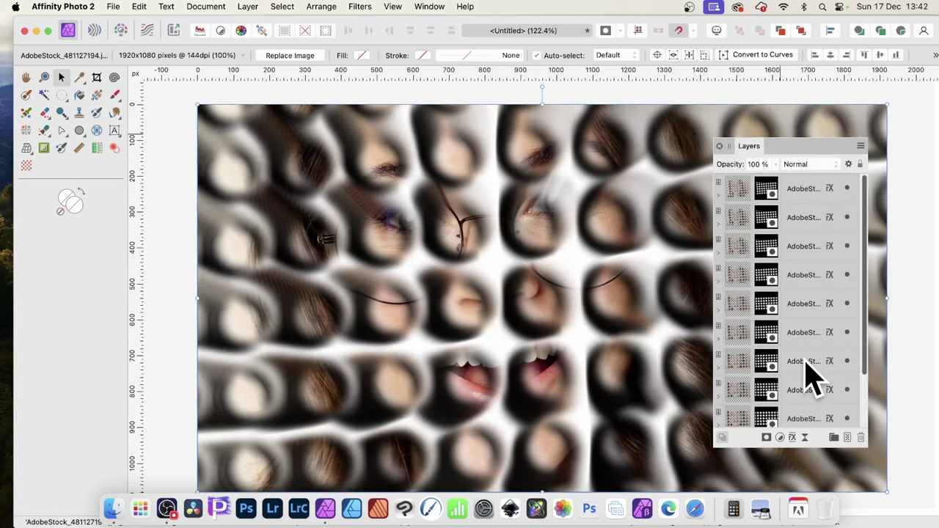
left_click(807, 187)
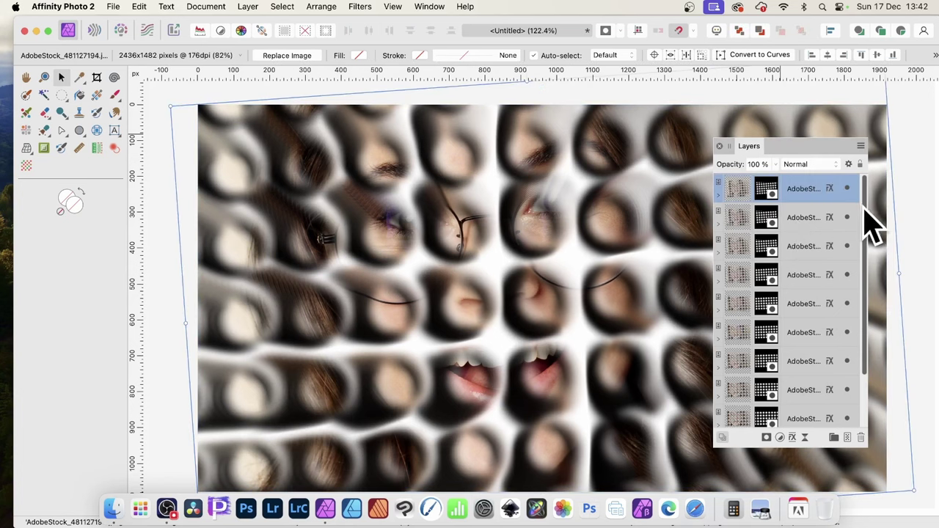
left_click_drag(869, 257, 875, 336)
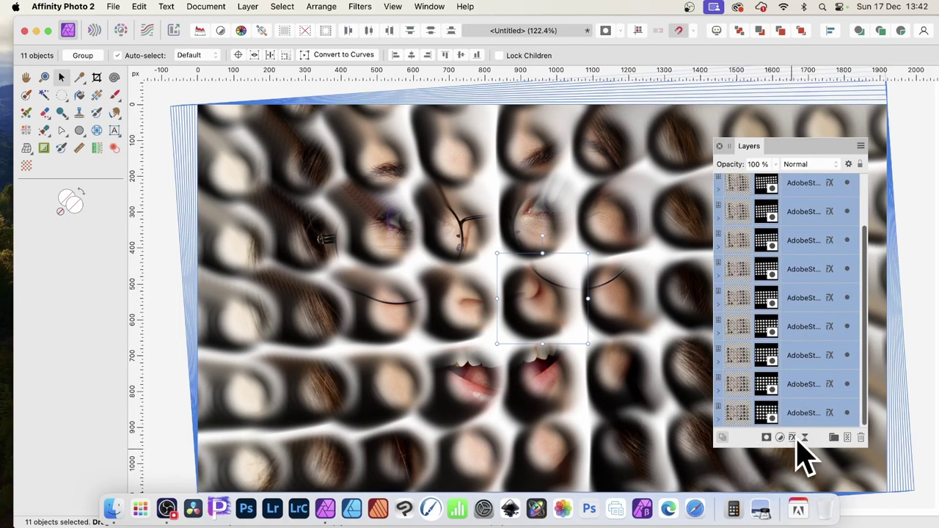
left_click(796, 437)
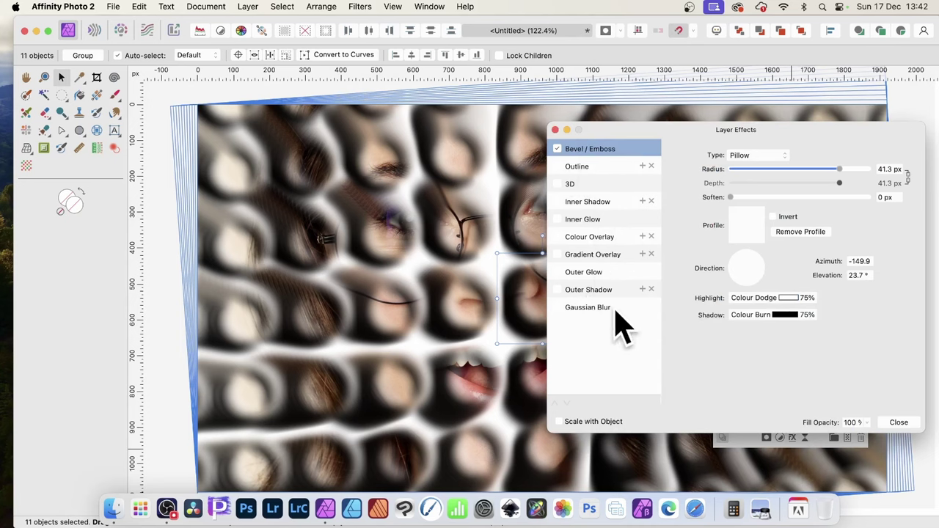
- Reduce bevel radius to 27.6 px, raise elevation to 53.9°, try profiles, then remove the profile
left_click_drag(841, 173, 818, 176)
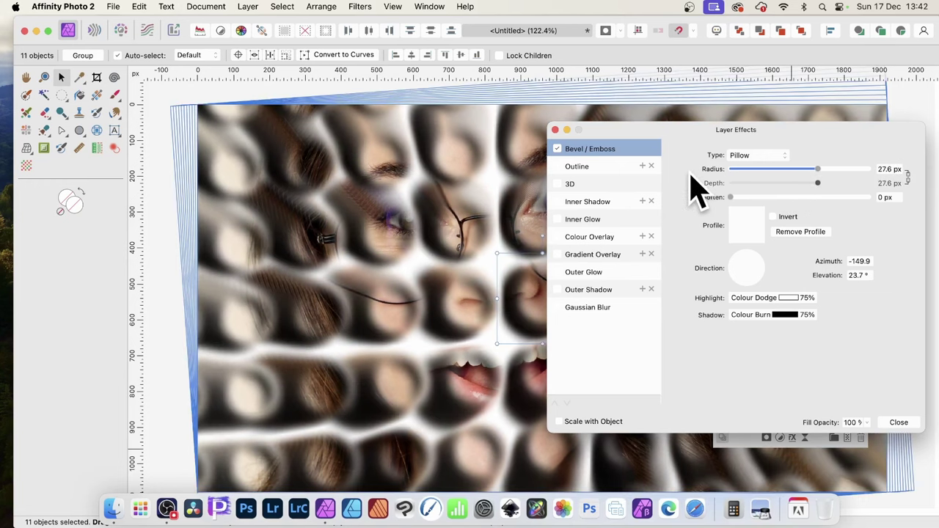
mouse_move(742, 262)
left_mouse_down()
mouse_move(752, 275)
mouse_move(741, 278)
left_mouse_up()
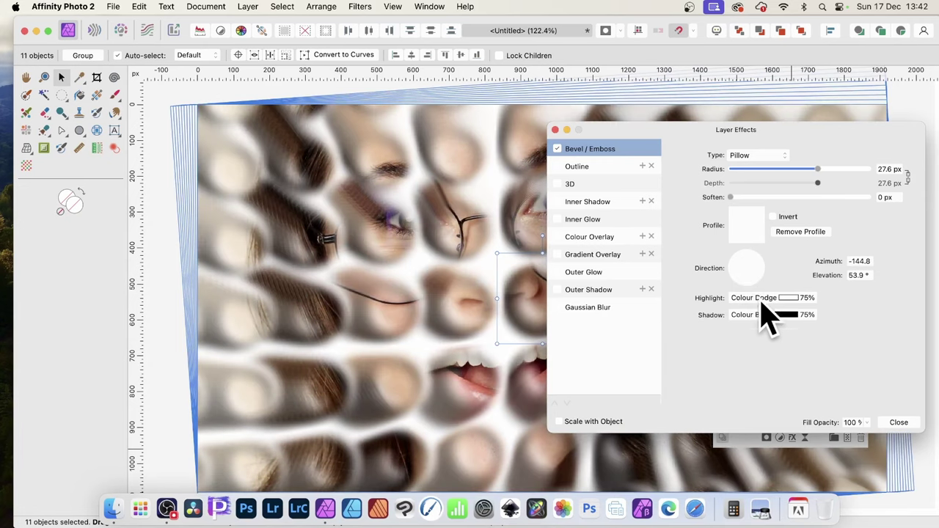
left_click(747, 233)
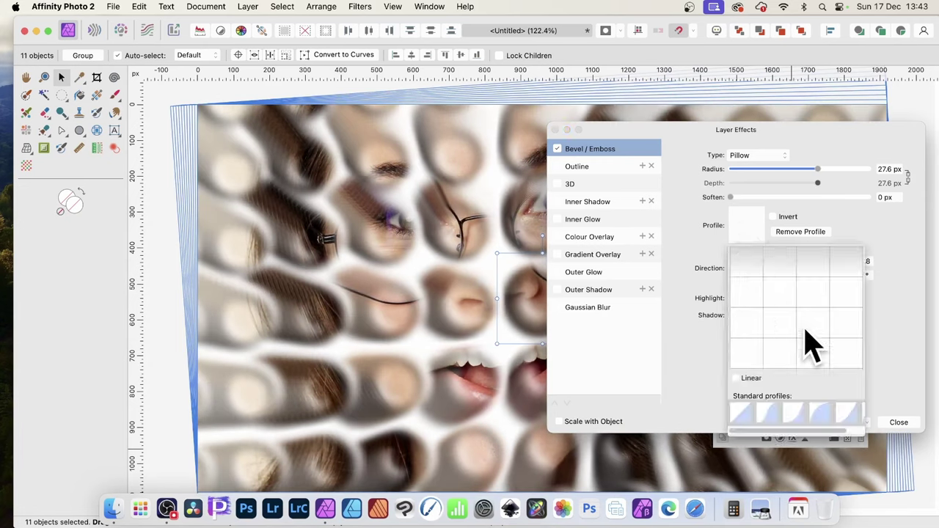
left_click(791, 414)
left_click(810, 412)
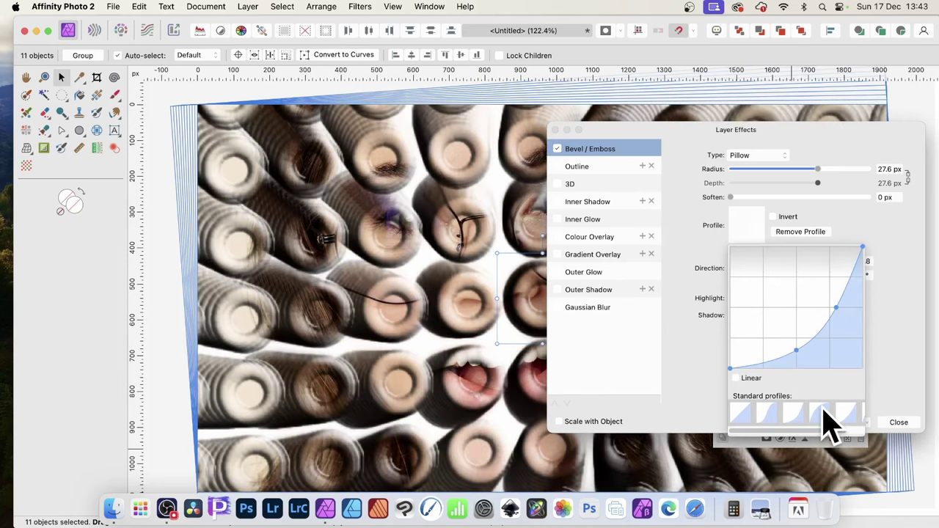
left_click(842, 412)
left_click(848, 413)
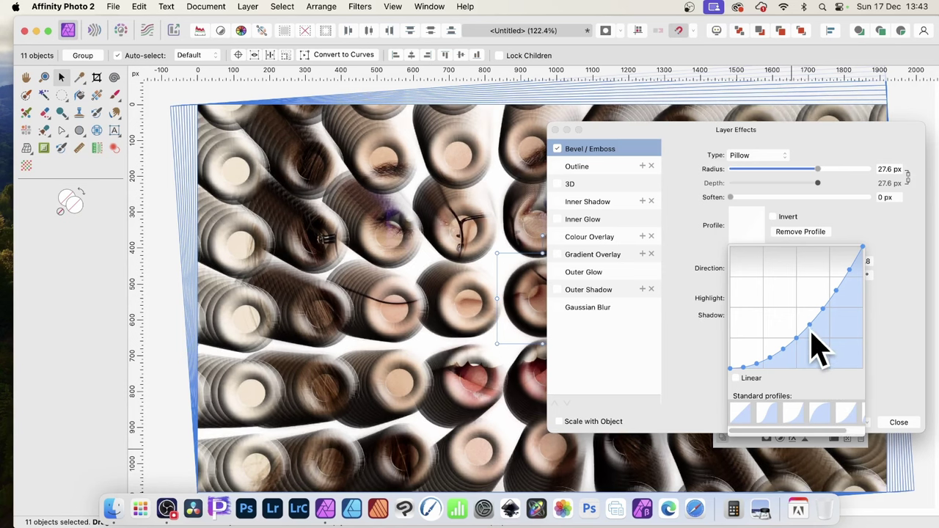
mouse_move(815, 341)
left_mouse_down()
mouse_move(798, 314)
mouse_move(803, 269)
mouse_move(765, 299)
left_mouse_up()
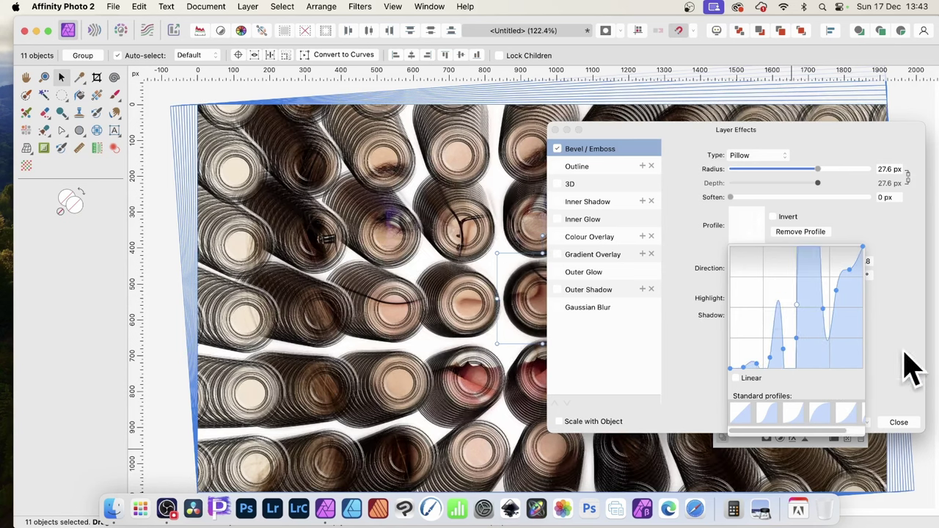
left_click(807, 231)
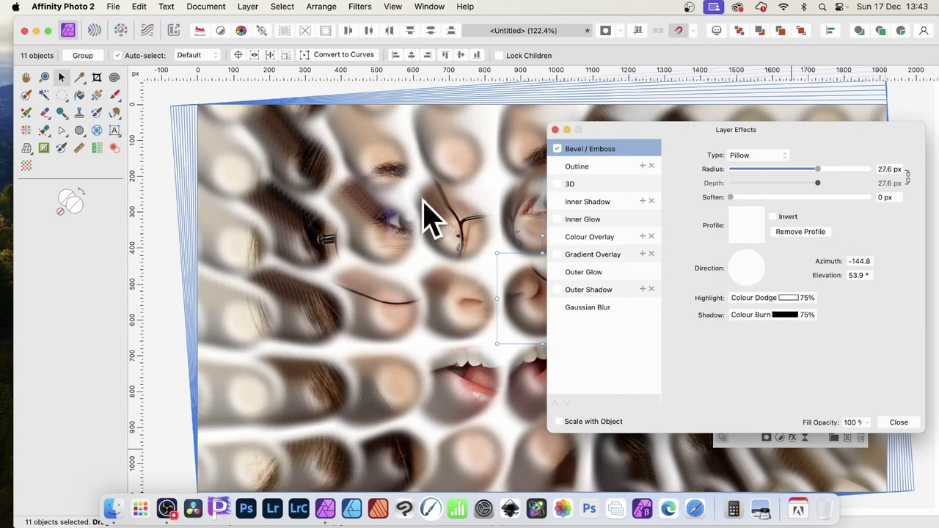
- Change the bevel type to Emboss and enable 3D with a 29.7 px radius
left_click(763, 156)
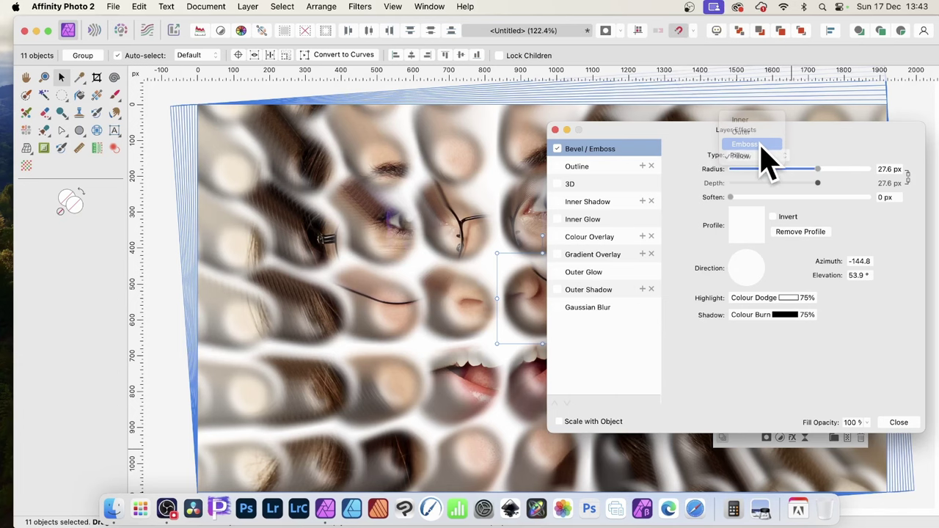
left_click(762, 145)
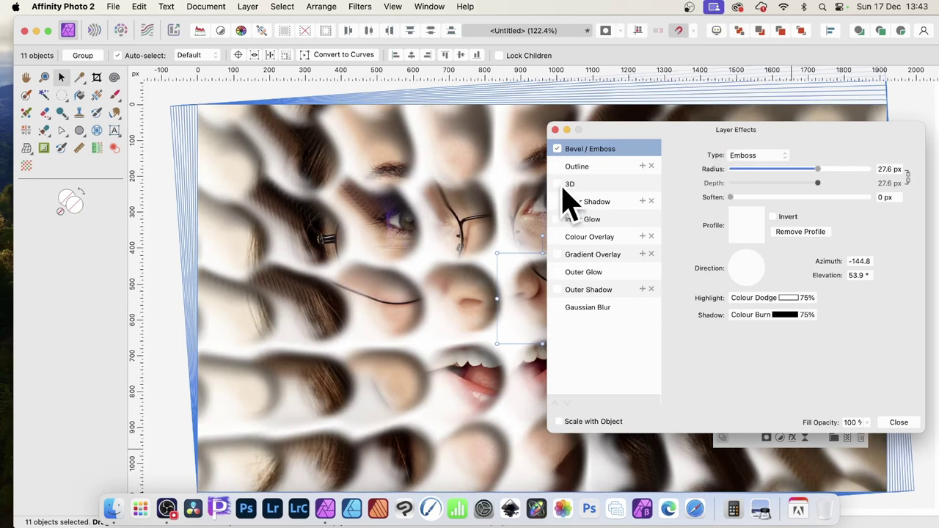
left_click(576, 184)
left_click(807, 155)
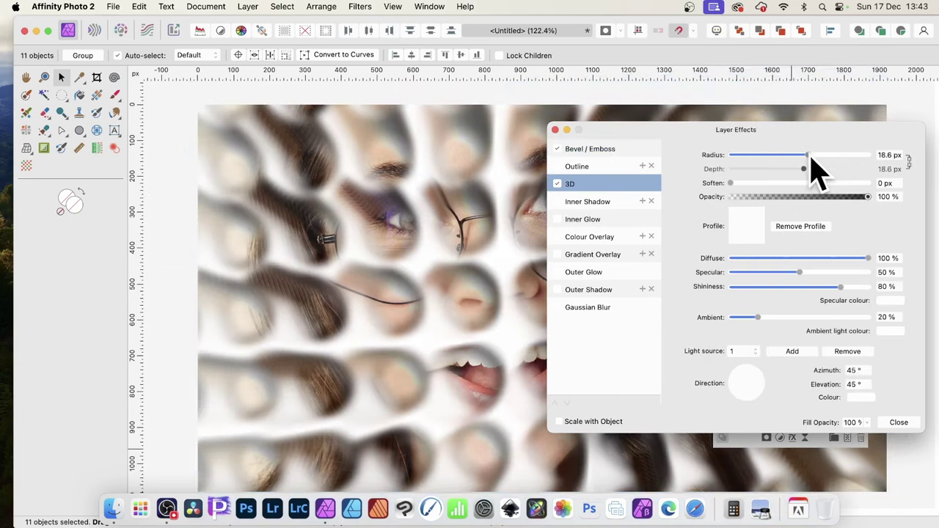
left_click_drag(811, 157, 823, 157)
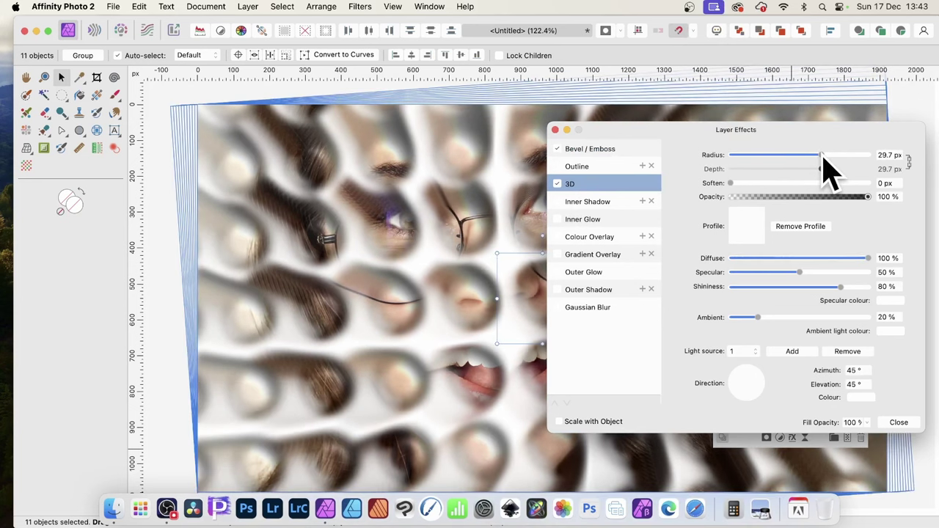
left_click(901, 422)
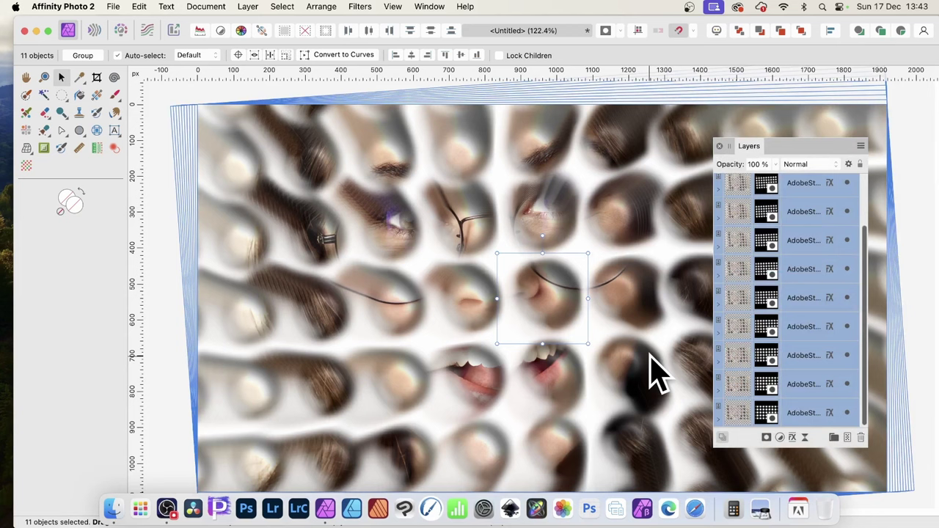
- Select the 2nd, 4th and 6th duplicate layers and drag each slightly on the canvas
left_click(751, 186)
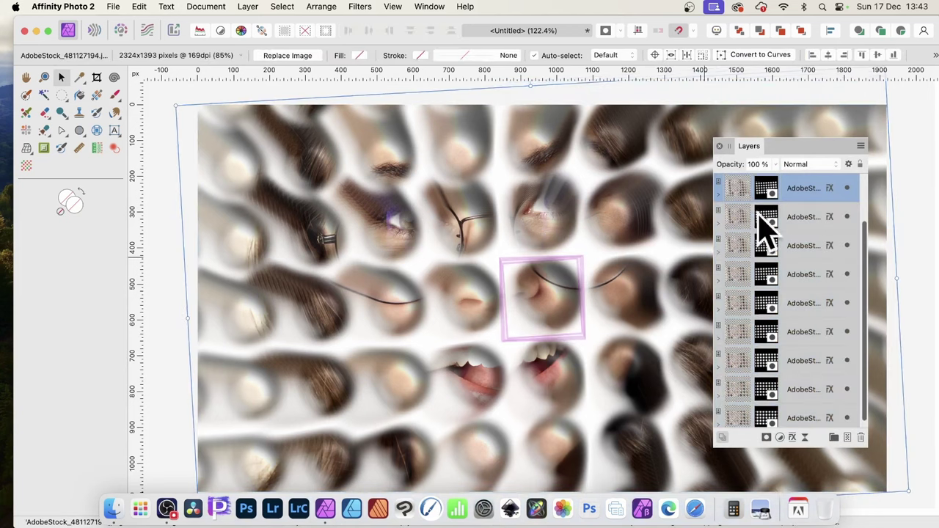
left_click(743, 217)
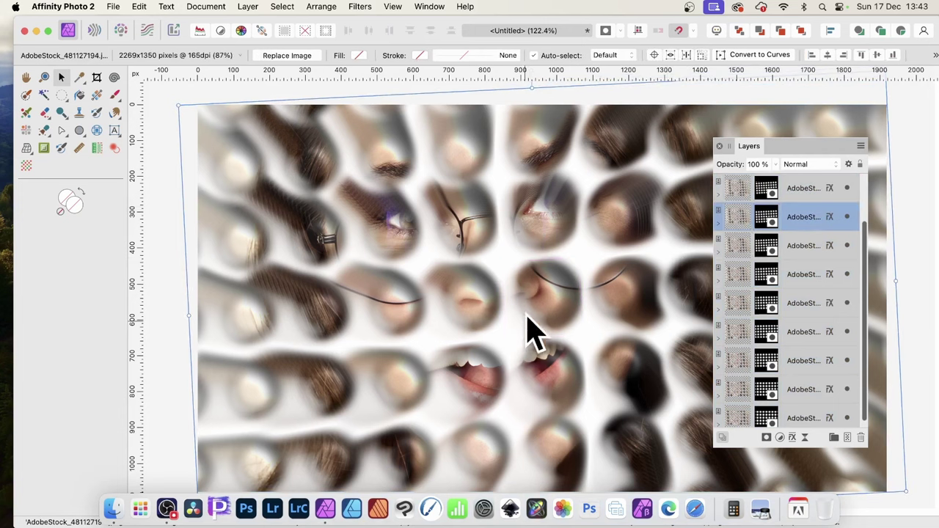
left_click_drag(548, 299, 509, 269)
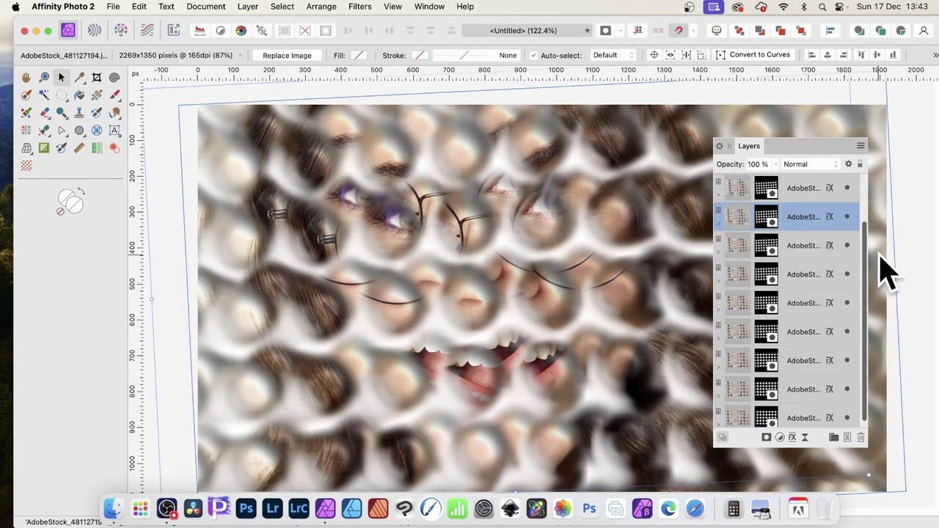
left_click(755, 273)
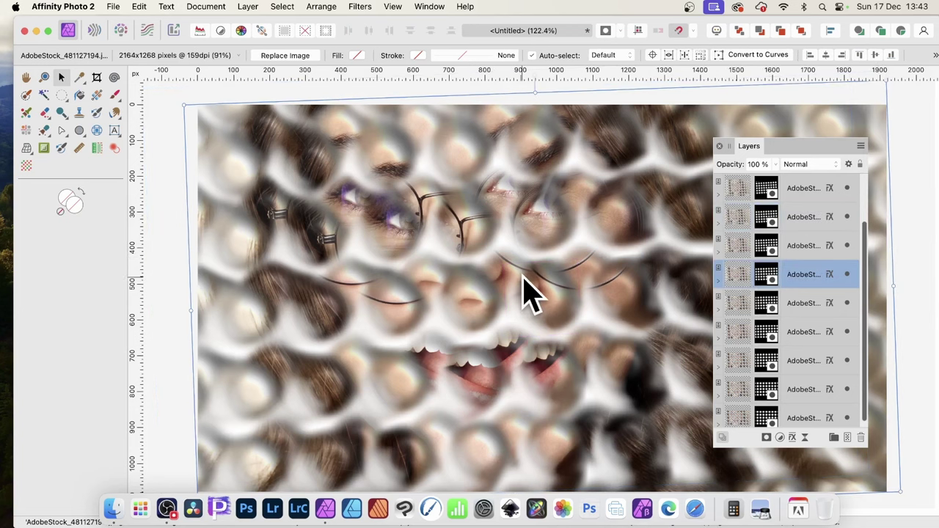
left_click_drag(508, 295, 495, 303)
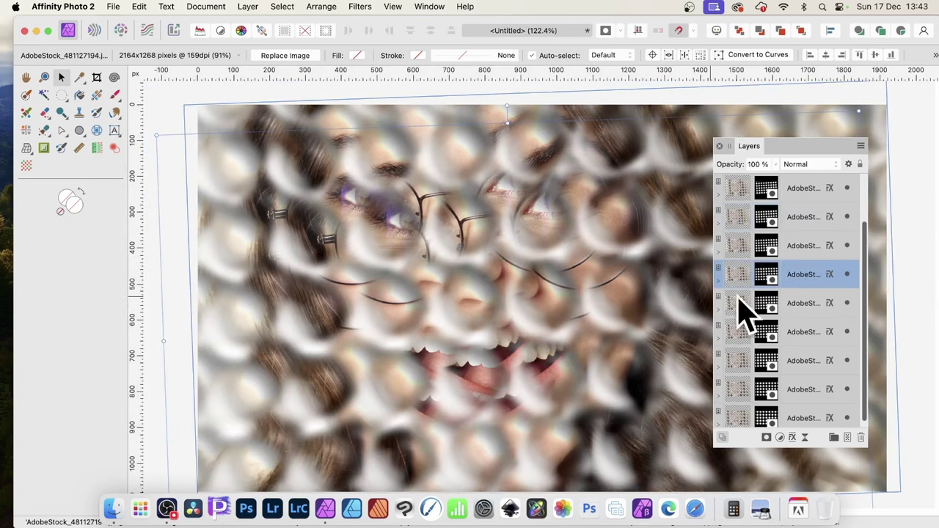
left_click(745, 338)
left_click_drag(541, 326, 530, 356)
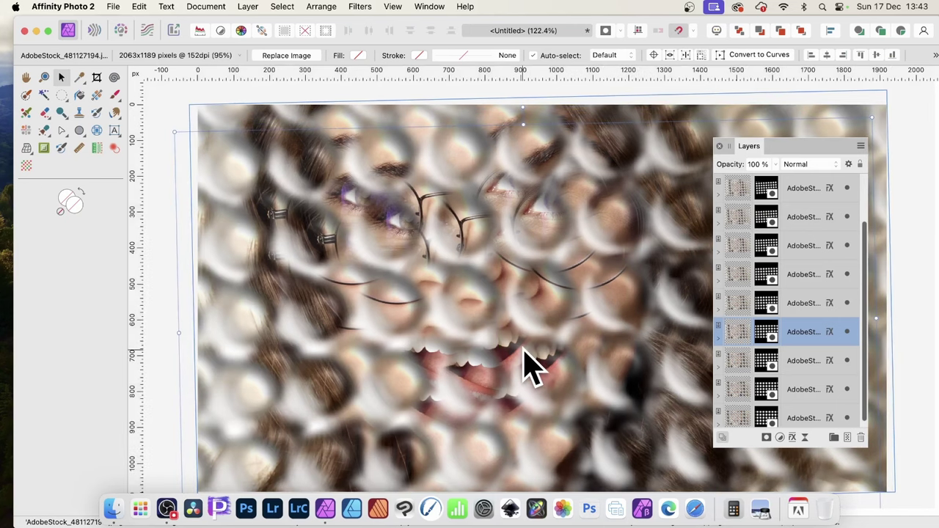